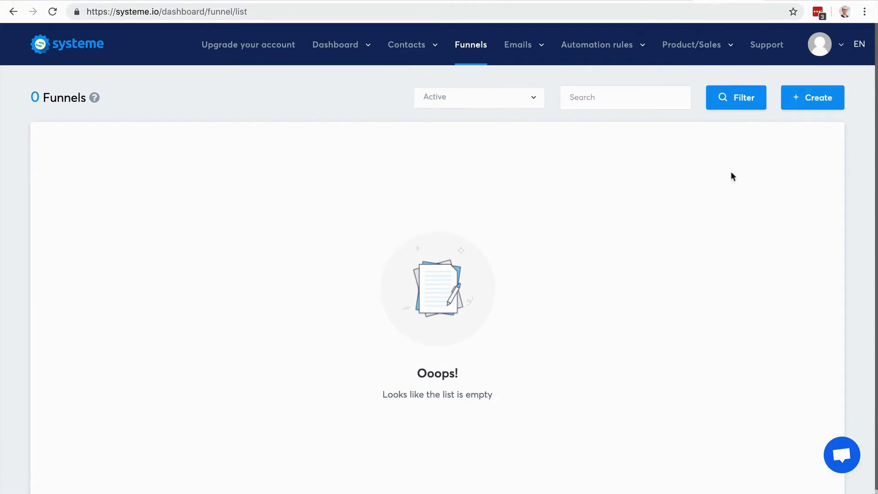
Start a new funnel named 'Test funnel' and set its currency to U.S. Dollar.
{"action": "left_click", "coordinate": [800, 97]}
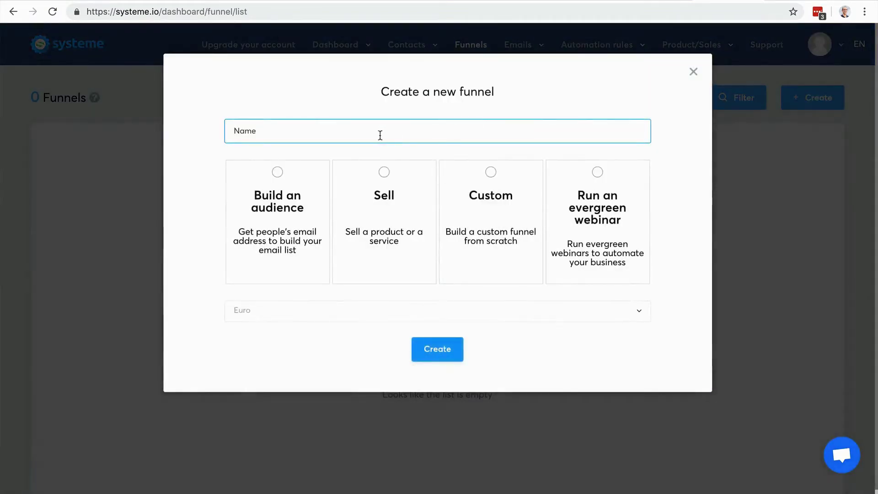
{"action": "type", "text": "Test funnel"}
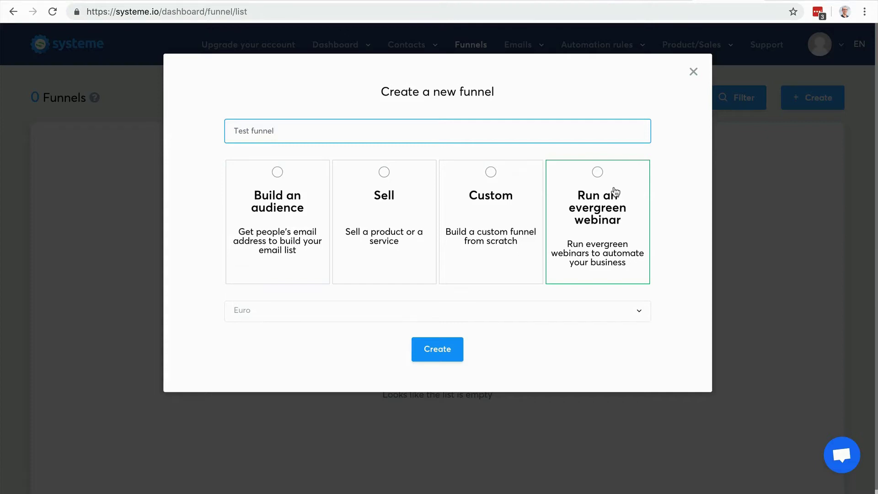
{"action": "left_click", "coordinate": [621, 314]}
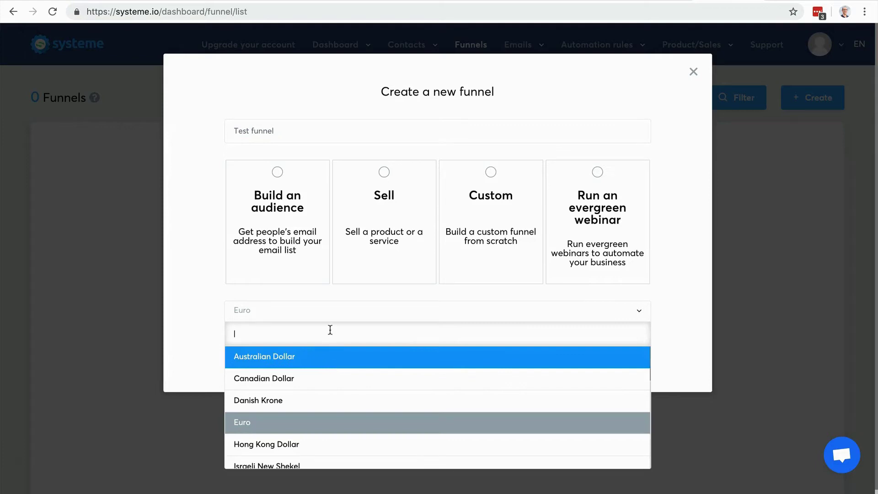
{"action": "type", "text": "unit"}
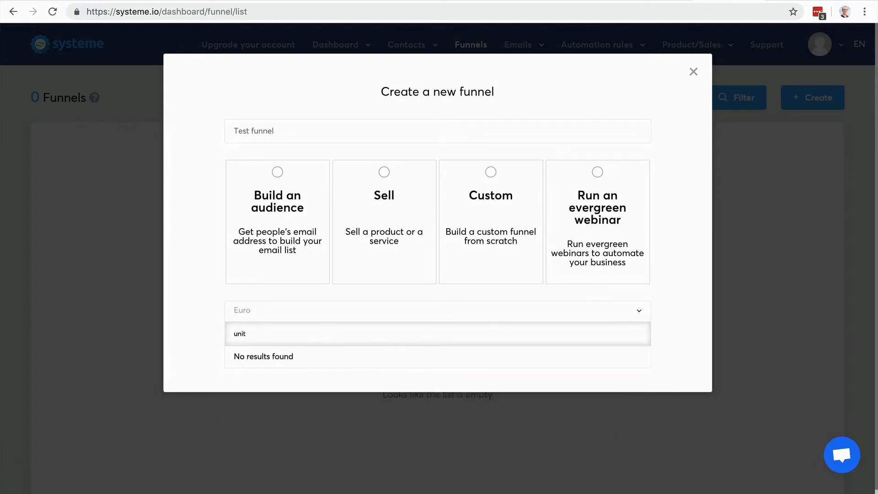
{"action": "key", "text": "BackSpace"}
{"action": "key", "text": "BackSpace"}
{"action": "key", "text": "BackSpace"}
{"action": "type", "text": "s"}
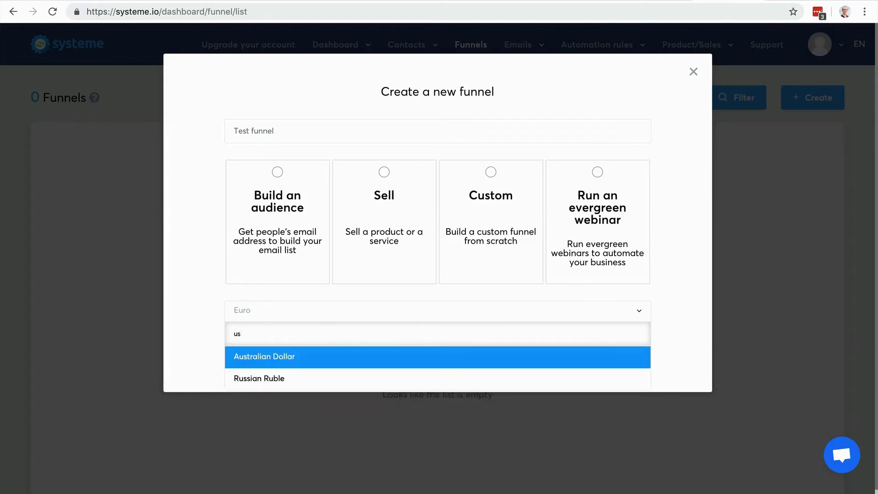
{"action": "key", "text": "BackSpace"}
{"action": "key", "text": "BackSpace"}
{"action": "type", "text": "us"}
{"action": "key", "text": "BackSpace"}
{"action": "key", "text": "BackSpace"}
{"action": "type", "text": "us"}
{"action": "key", "text": "BackSpace"}
{"action": "key", "text": "BackSpace"}
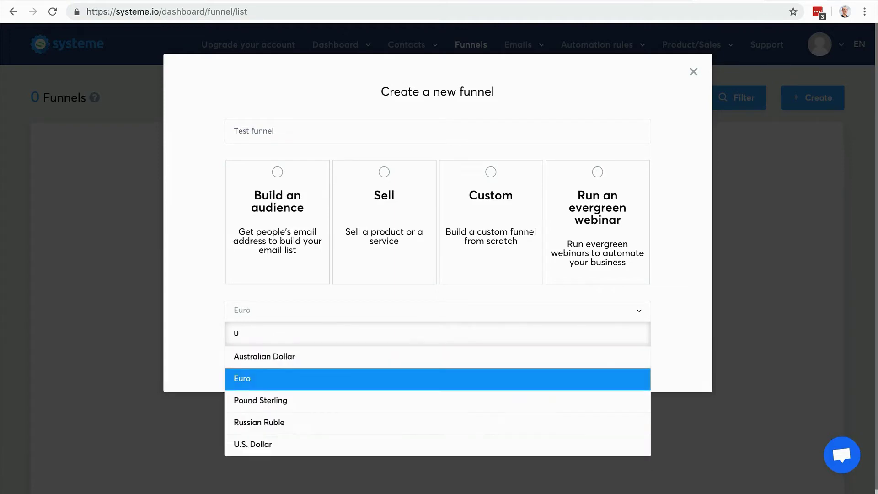
{"action": "type", "text": "dolla"}
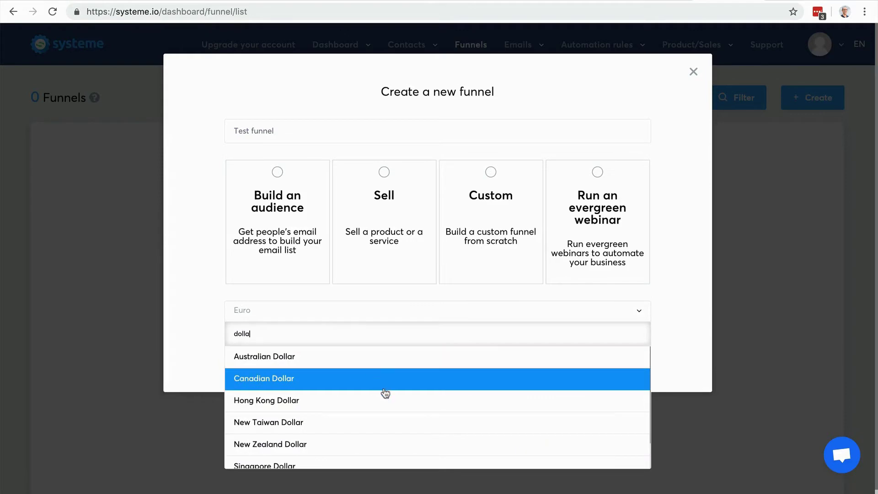
{"action": "scroll", "coordinate": [384, 391], "scroll_direction": "down", "scroll_amount": 1}
{"action": "left_click", "coordinate": [328, 457]}
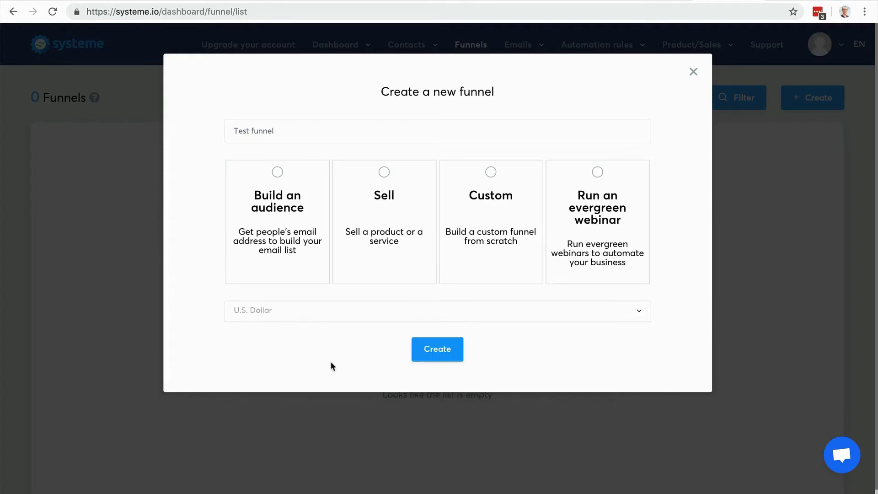
Choose the Custom funnel type and create the funnel.
{"action": "left_click", "coordinate": [449, 350]}
{"action": "left_click", "coordinate": [498, 179]}
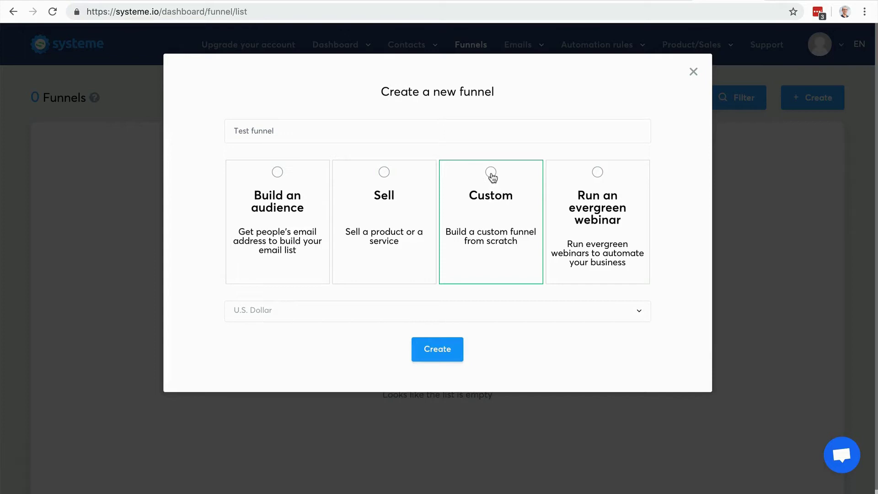
{"action": "left_click", "coordinate": [492, 176]}
{"action": "left_click", "coordinate": [438, 350]}
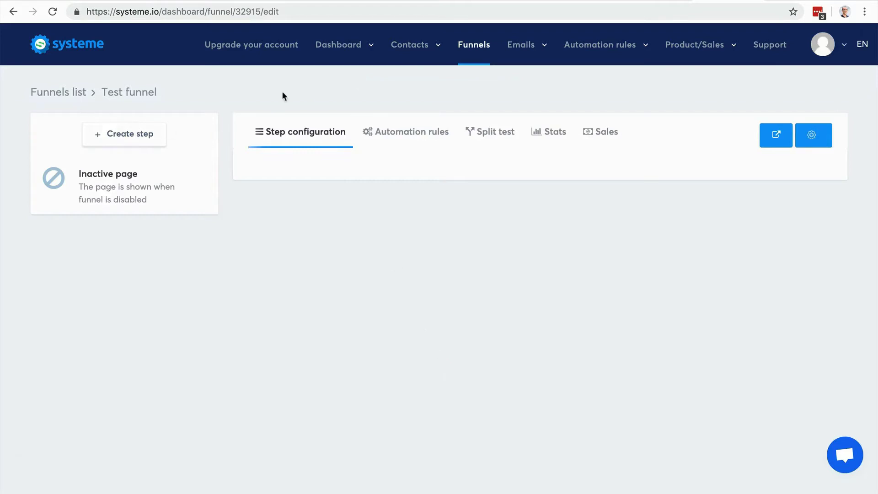
Add and save a new Test funnel step 'Squeeze page' of type Squeeze page.
{"action": "left_click", "coordinate": [123, 135]}
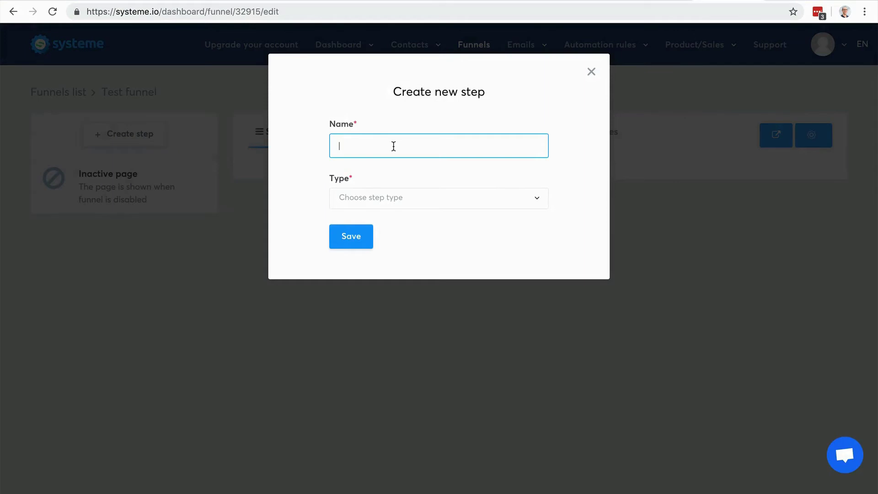
{"action": "type", "text": "Squeeze pa"}
{"action": "type", "text": "fge"}
{"action": "key", "text": "BackSpace"}
{"action": "key", "text": "BackSpace"}
{"action": "key", "text": "BackSpace"}
{"action": "type", "text": "ge"}
{"action": "left_click", "coordinate": [428, 200]}
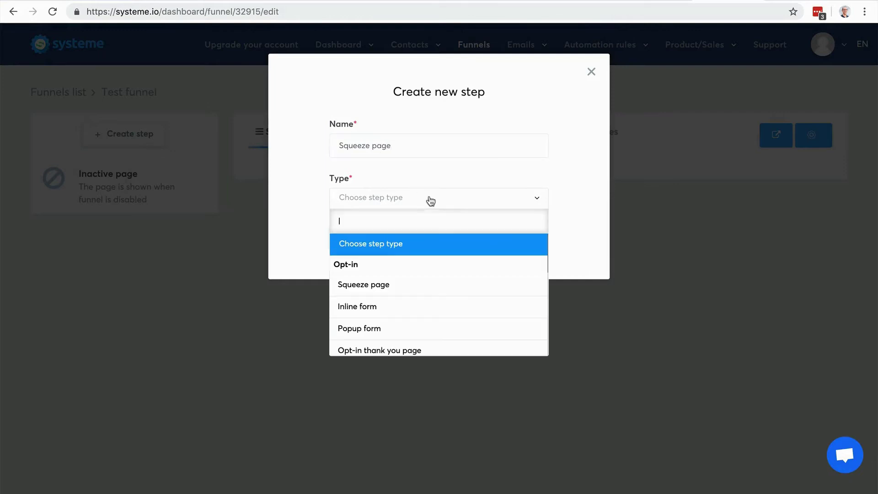
{"action": "left_click", "coordinate": [446, 281]}
{"action": "left_click", "coordinate": [358, 244]}
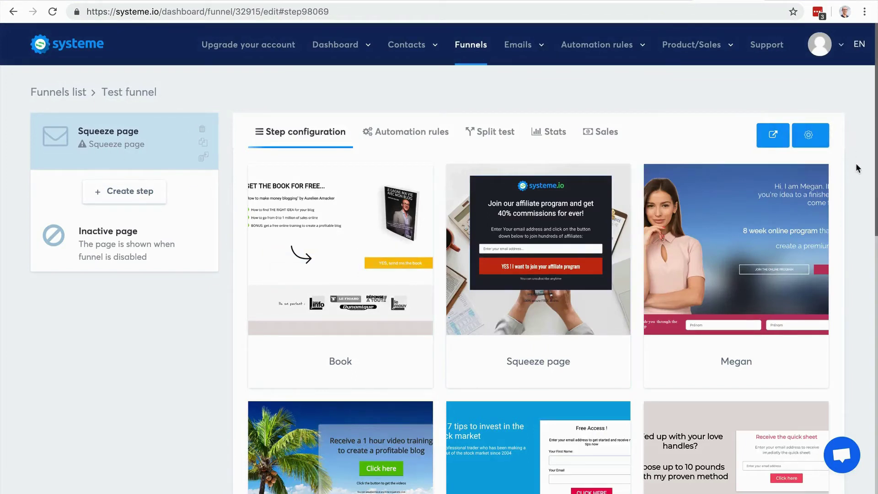
{"action": "scroll", "coordinate": [856, 164], "scroll_direction": "down", "scroll_amount": 7}
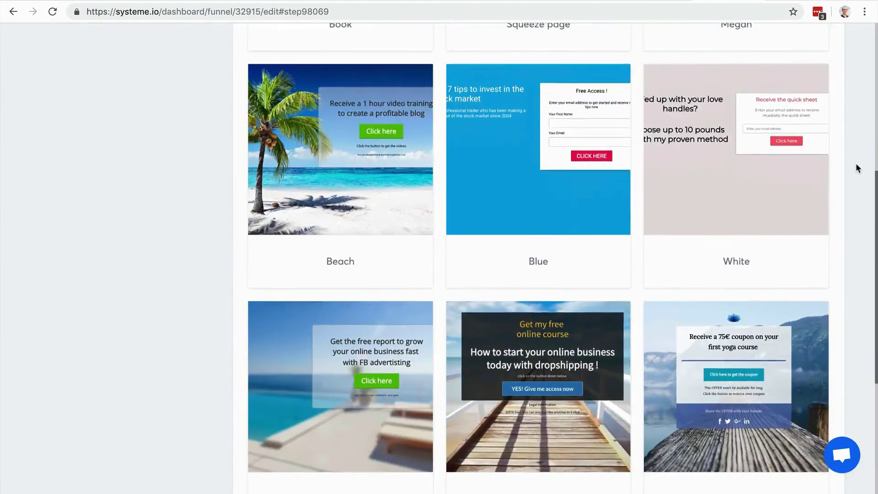
{"action": "scroll", "coordinate": [855, 164], "scroll_direction": "down", "scroll_amount": 5}
{"action": "scroll", "coordinate": [855, 163], "scroll_direction": "up", "scroll_amount": 12}
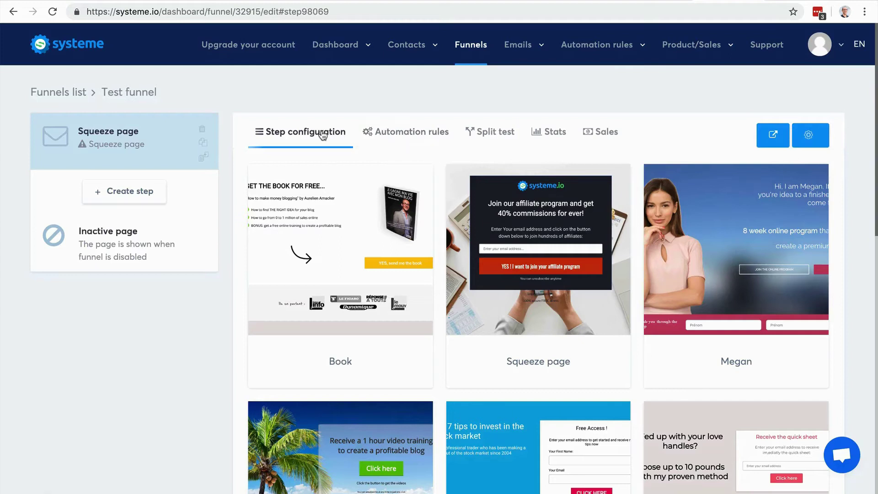
{"action": "mouse_move", "coordinate": [320, 188]}
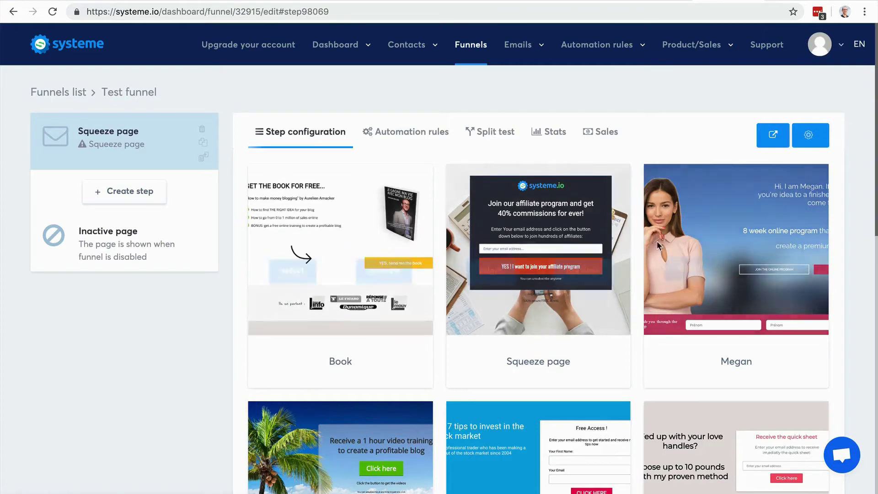
Apply the Megan template to the squeeze page and copy its page address (path 29de804f).
{"action": "left_click", "coordinate": [689, 253]}
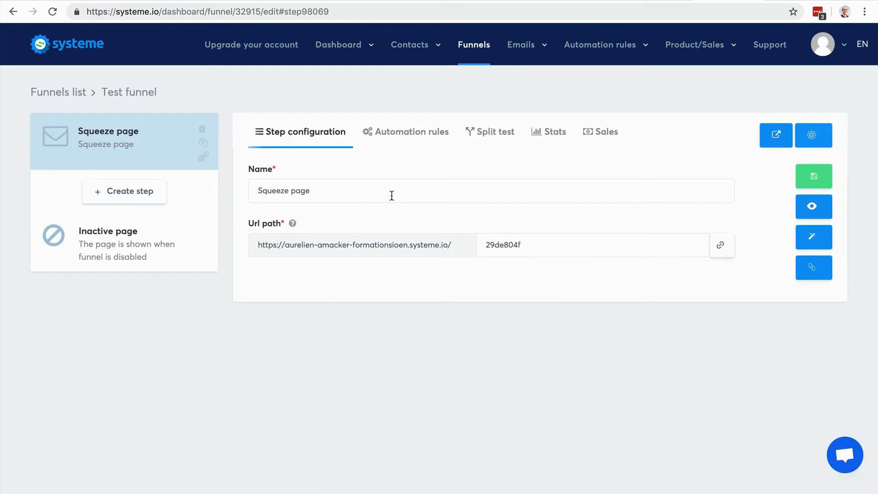
{"action": "left_click_drag", "start_coordinate": [334, 194], "coordinate": [255, 189]}
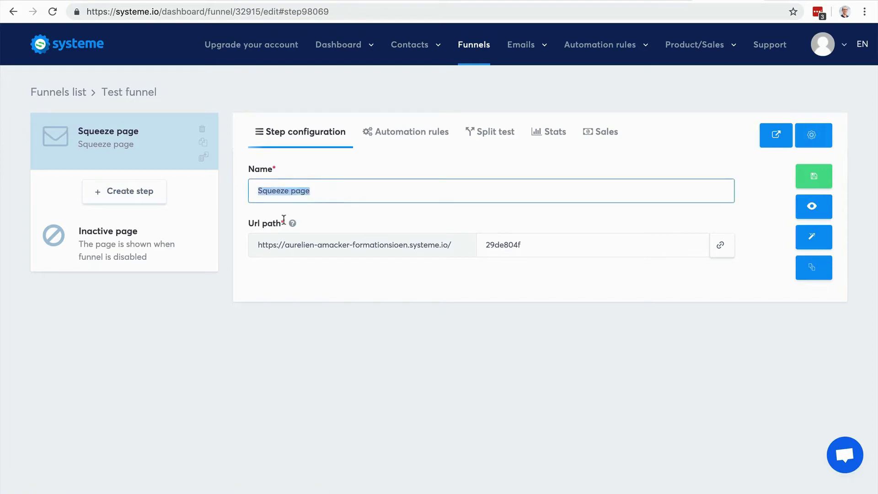
{"action": "left_click", "coordinate": [350, 267]}
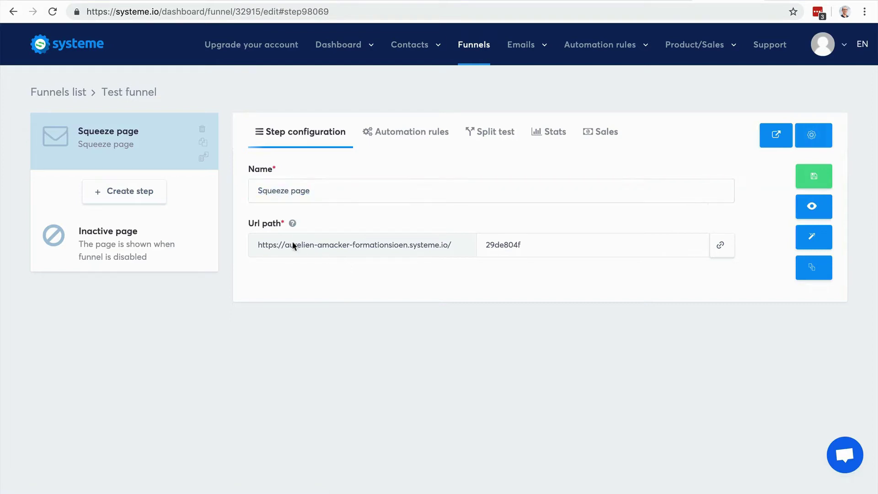
{"action": "left_click", "coordinate": [721, 249]}
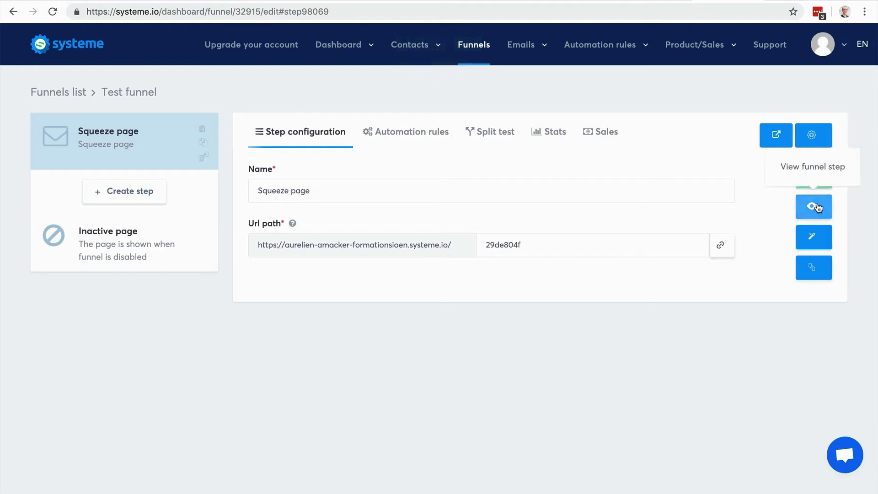
View the live squeeze page in a new tab, then close it to return to the editor.
{"action": "left_click", "coordinate": [813, 177]}
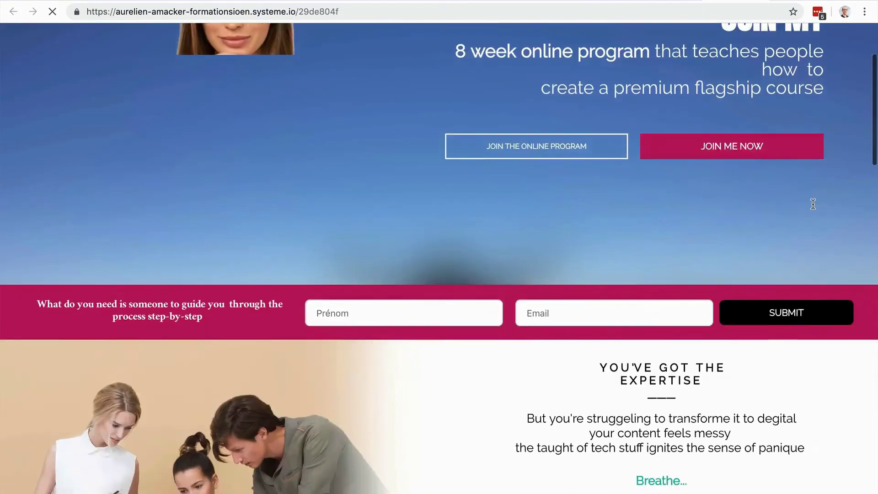
{"action": "scroll", "coordinate": [813, 209], "scroll_direction": "down", "scroll_amount": 17}
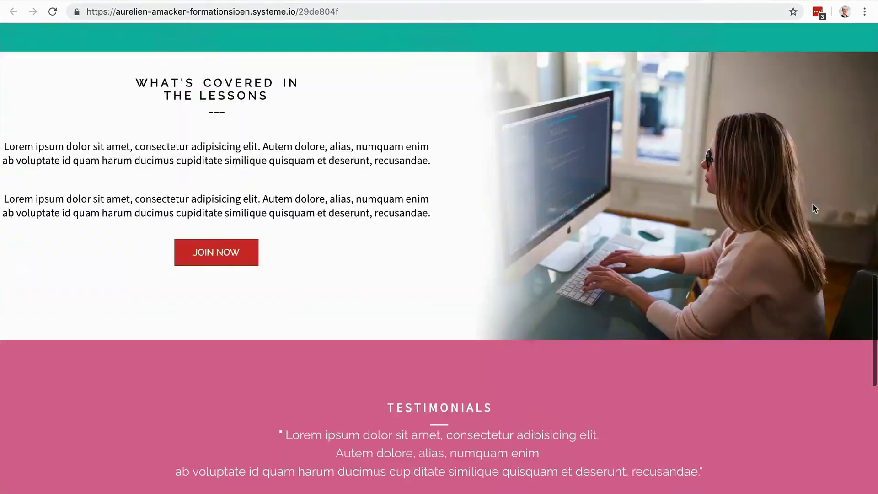
{"action": "scroll", "coordinate": [813, 207], "scroll_direction": "down", "scroll_amount": 9}
{"action": "scroll", "coordinate": [813, 205], "scroll_direction": "up", "scroll_amount": 20}
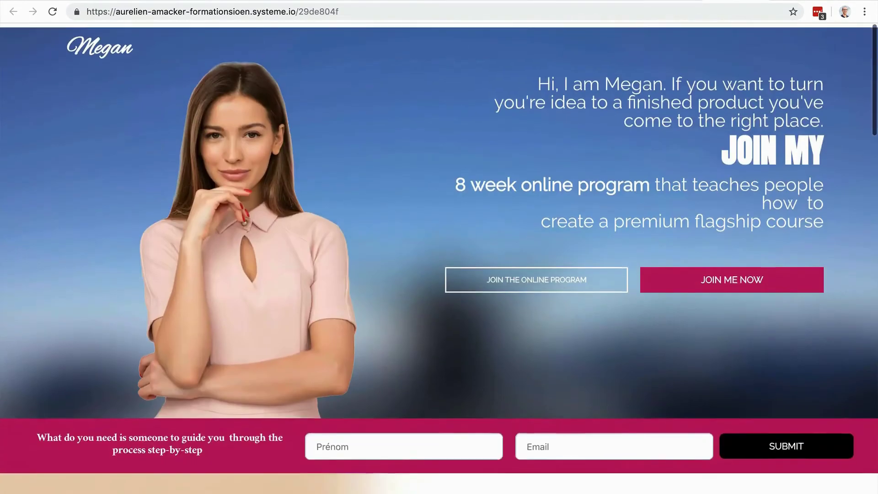
{"action": "key", "text": "super+w"}
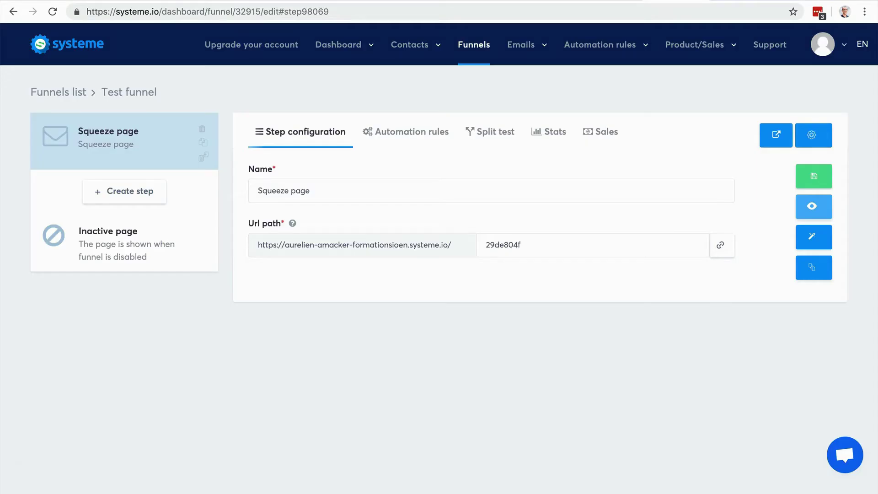
Check the Squeeze page step's Automation rules, Split test, Stats and Sales tabs.
{"action": "left_click", "coordinate": [404, 134]}
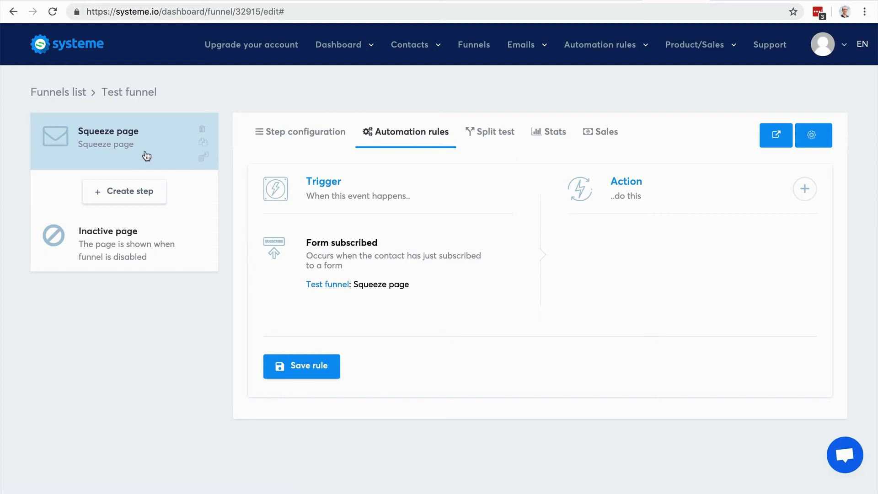
{"action": "left_click", "coordinate": [496, 137]}
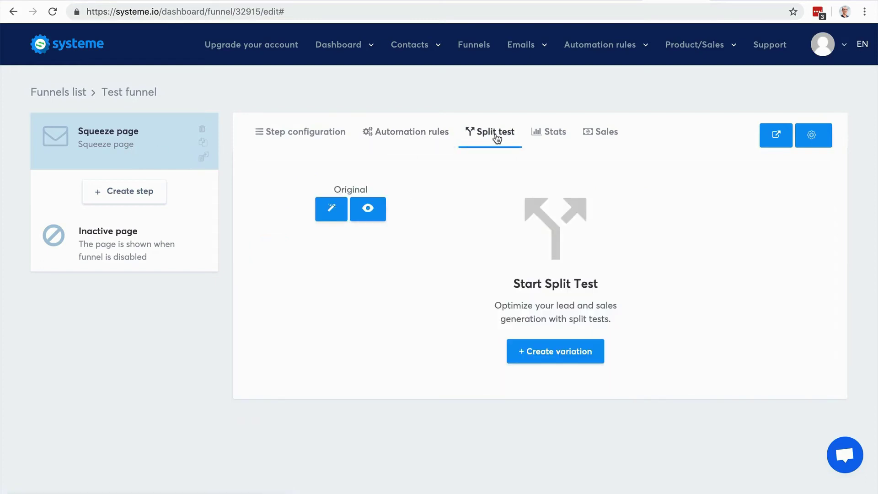
{"action": "left_click", "coordinate": [556, 140]}
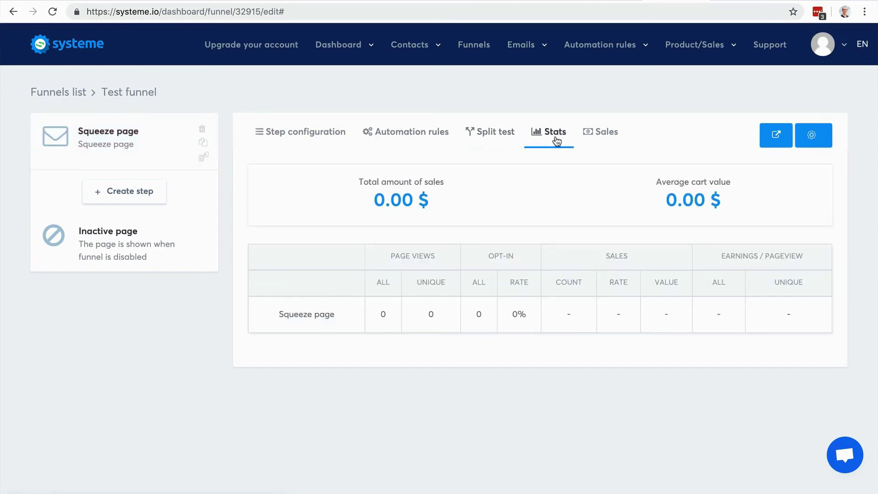
{"action": "left_click", "coordinate": [597, 137]}
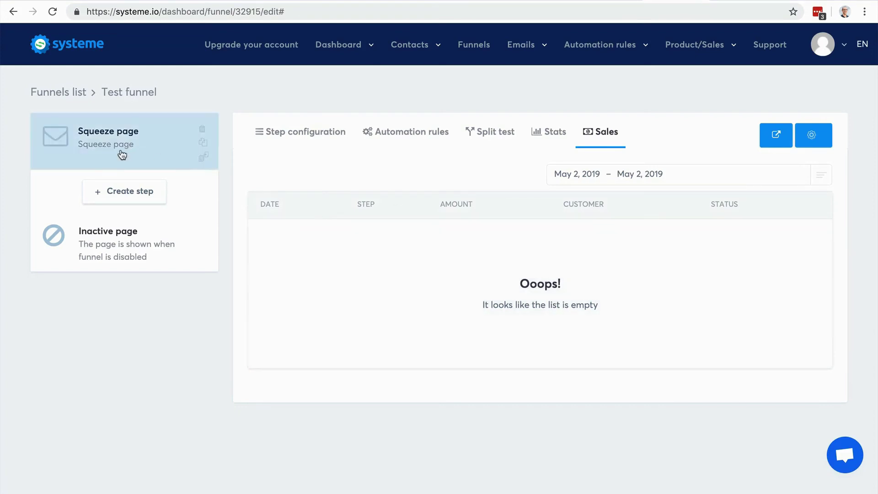
Create a 'Thank you page' step of type Opt-in thank you page.
{"action": "left_click", "coordinate": [114, 192]}
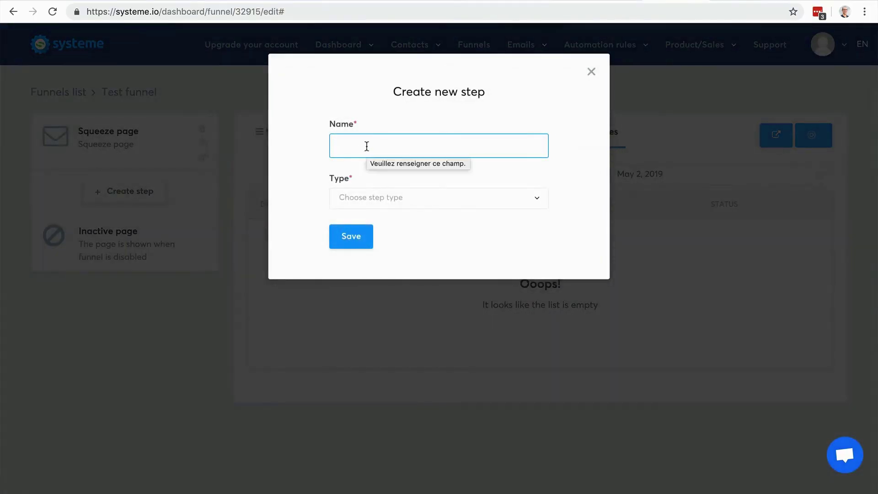
{"action": "type", "text": "Thank you page"}
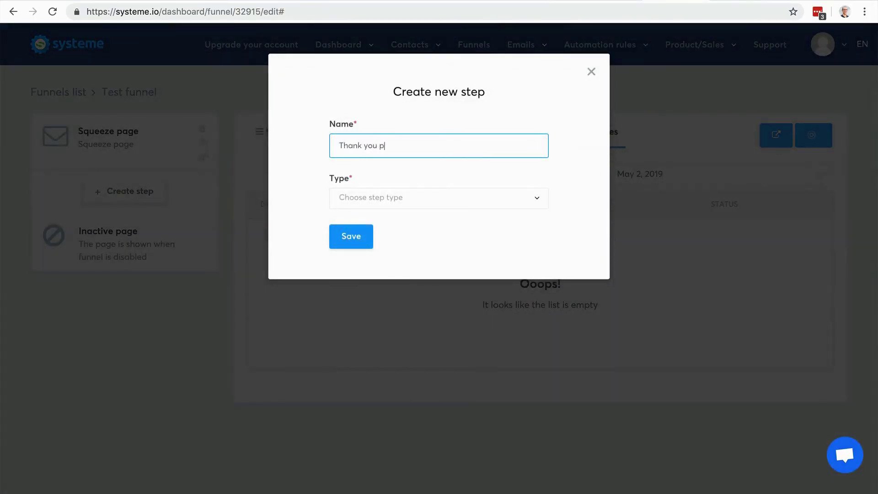
{"action": "left_click", "coordinate": [461, 198]}
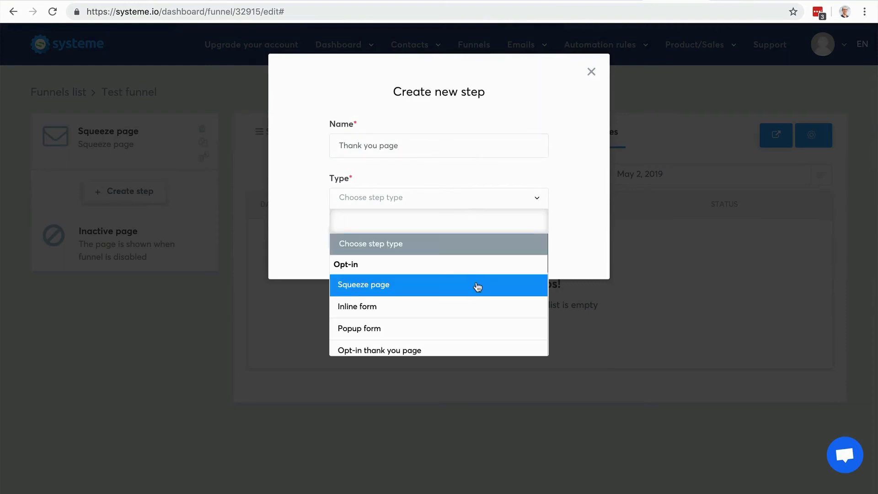
{"action": "scroll", "coordinate": [476, 293], "scroll_direction": "down", "scroll_amount": 3}
{"action": "left_click", "coordinate": [462, 286]}
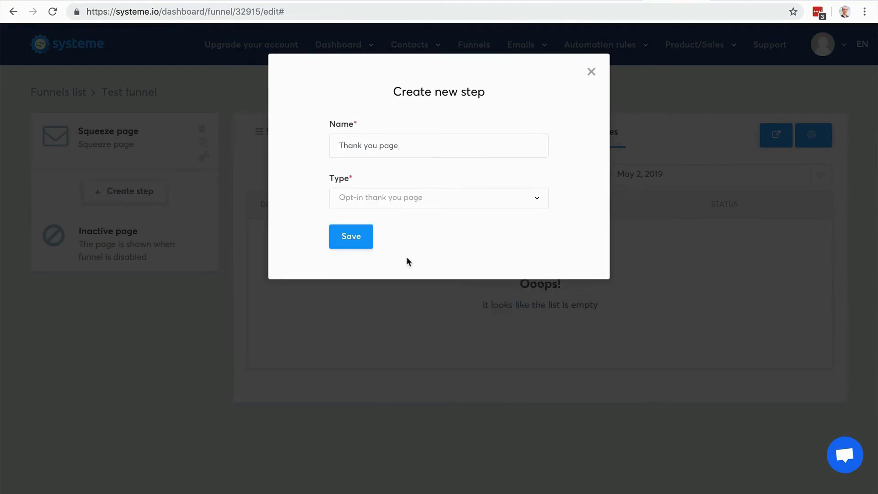
{"action": "left_click", "coordinate": [350, 246]}
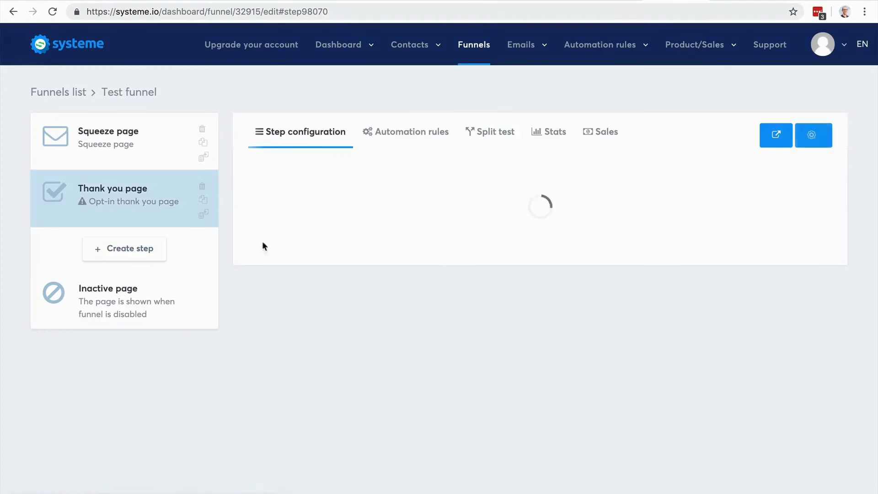
Apply the thank-you template to the Thank you page step and save it.
{"action": "mouse_move", "coordinate": [298, 232]}
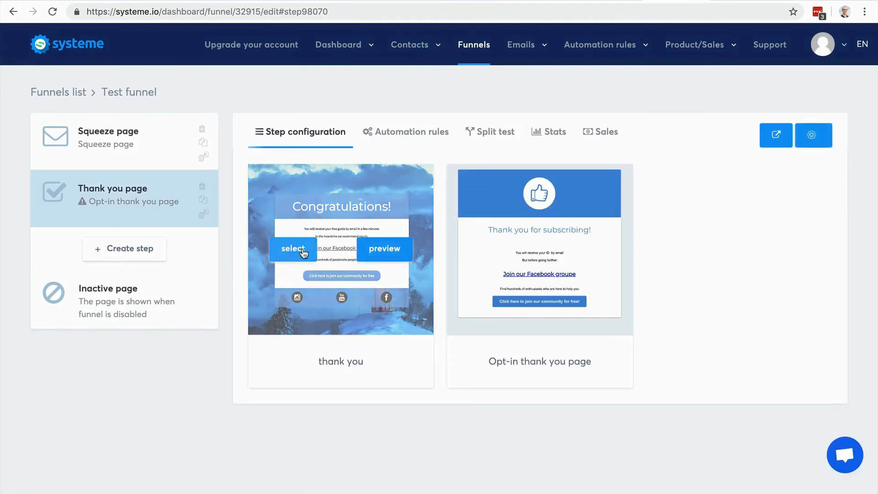
{"action": "left_click", "coordinate": [488, 253]}
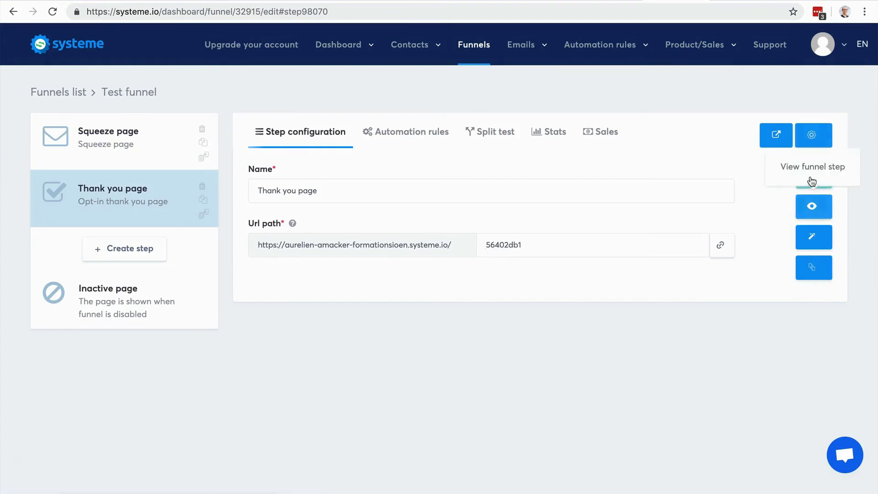
{"action": "left_click", "coordinate": [812, 180]}
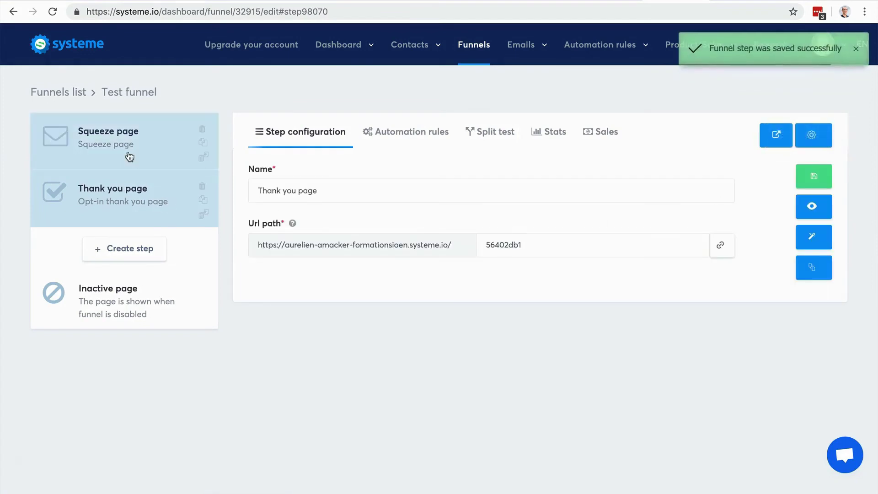
{"action": "left_click_drag", "start_coordinate": [157, 135], "coordinate": [120, 143]}
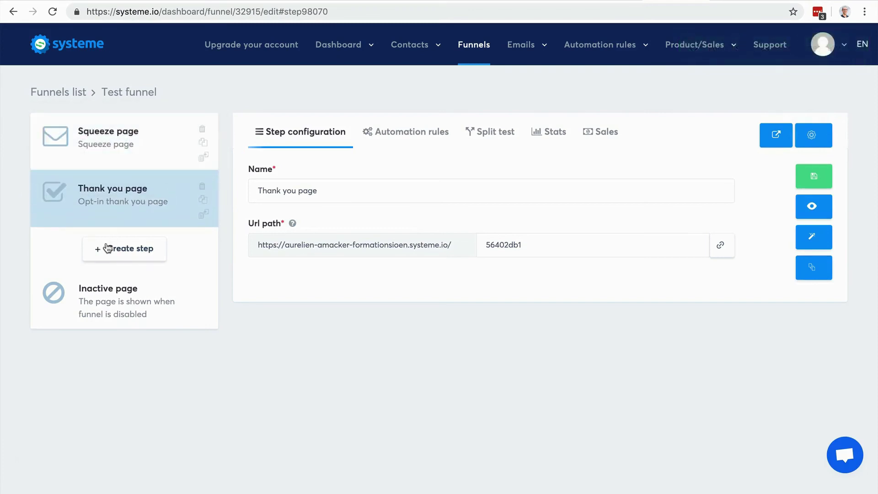
Open the funnel's Inactive page in the page editor and save it.
{"action": "double_click", "coordinate": [109, 307]}
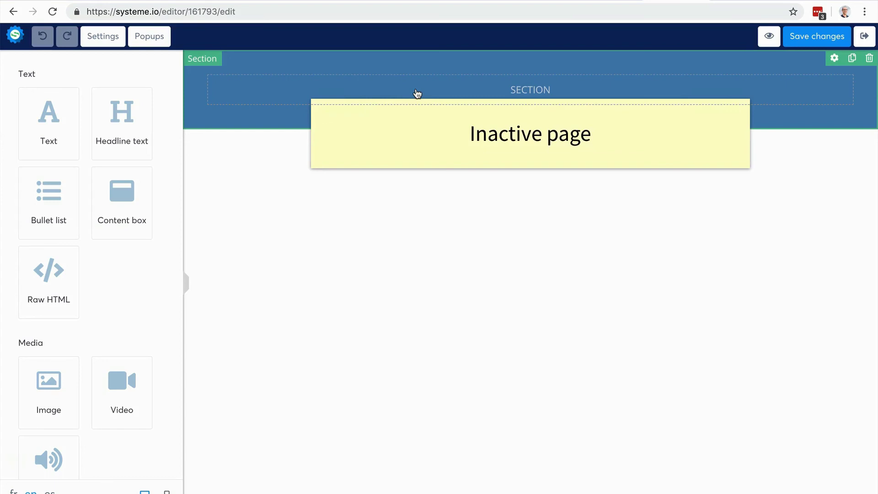
{"action": "left_click", "coordinate": [814, 40]}
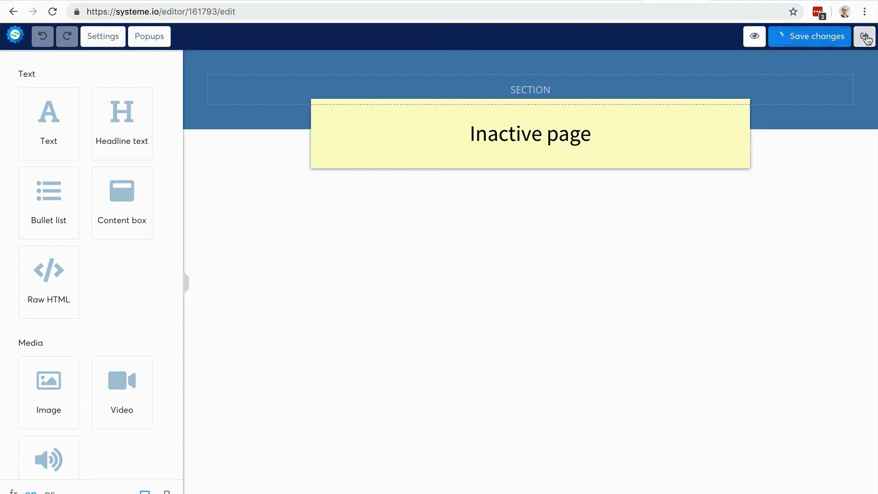
{"action": "left_click", "coordinate": [865, 38]}
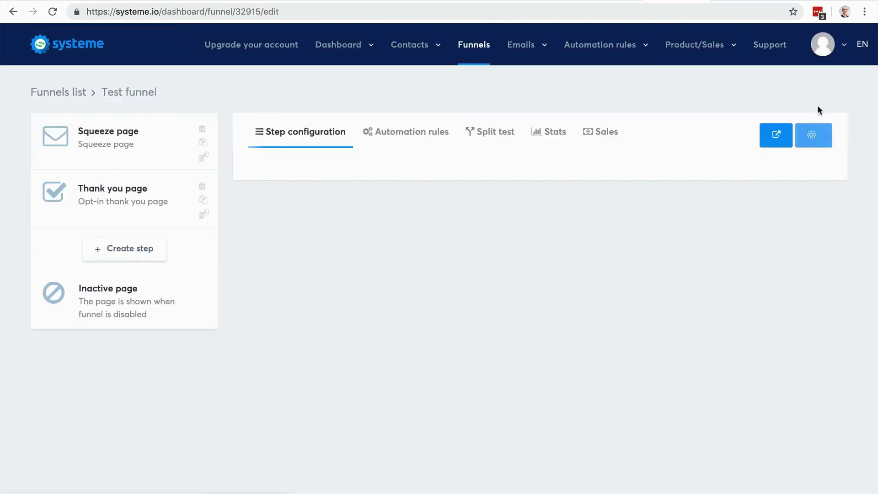
{"action": "left_click", "coordinate": [810, 135]}
{"action": "left_click", "coordinate": [592, 71]}
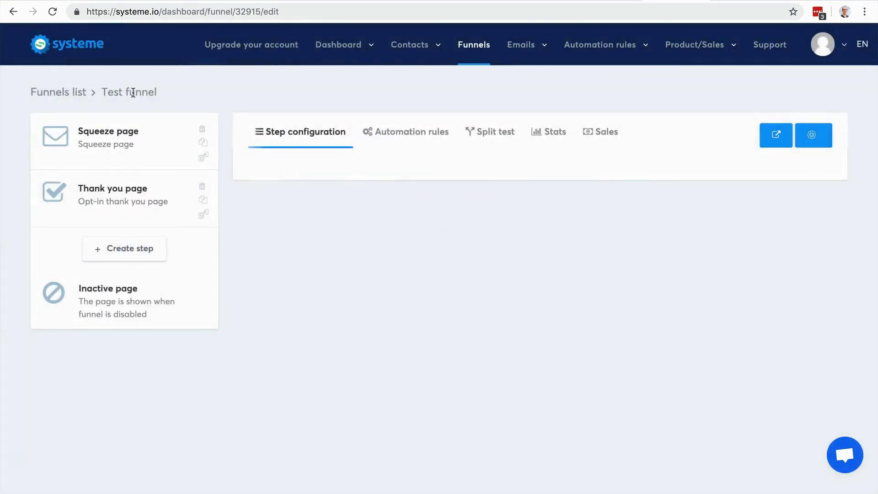
{"action": "left_click", "coordinate": [812, 138]}
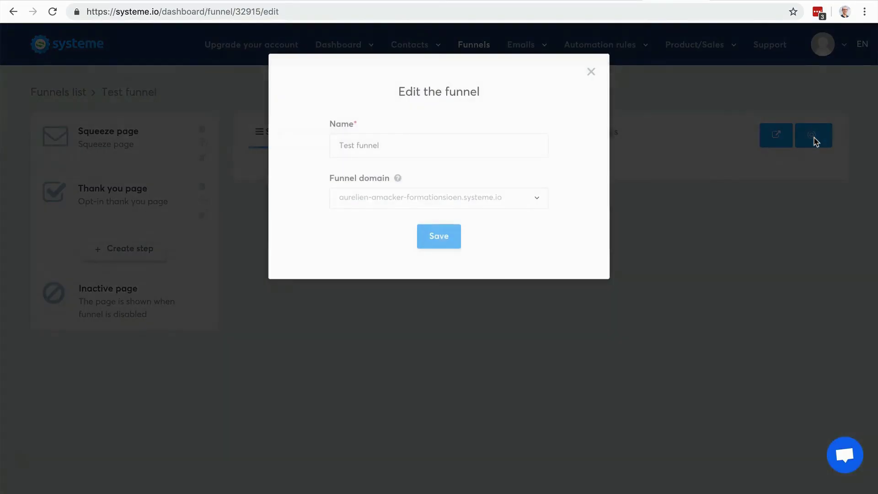
{"action": "left_click", "coordinate": [524, 206]}
{"action": "left_click", "coordinate": [574, 196]}
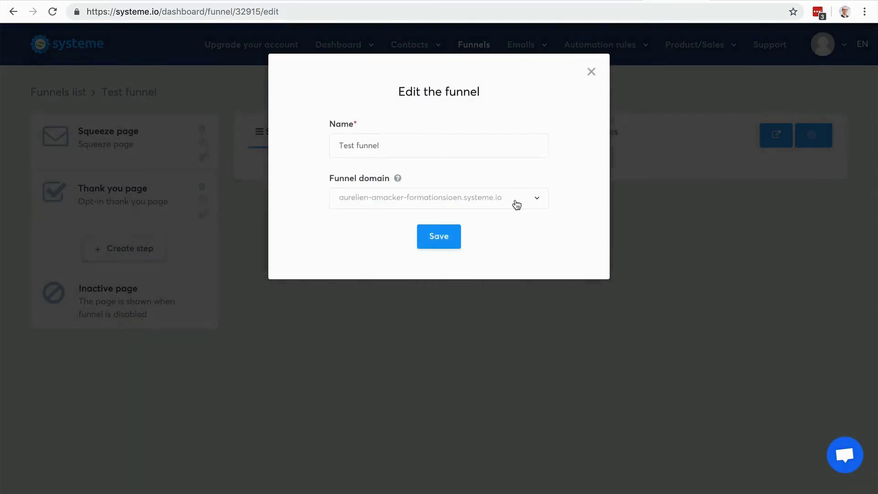
{"action": "left_click", "coordinate": [591, 73]}
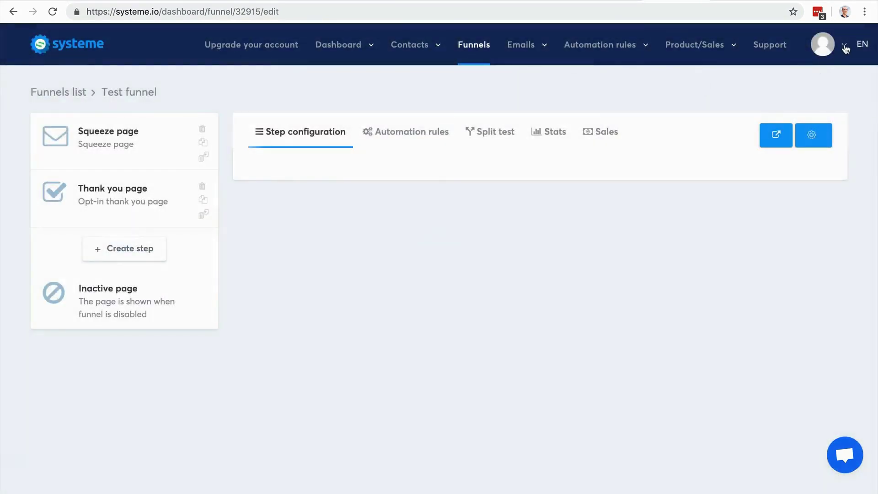
{"action": "left_click", "coordinate": [844, 46]}
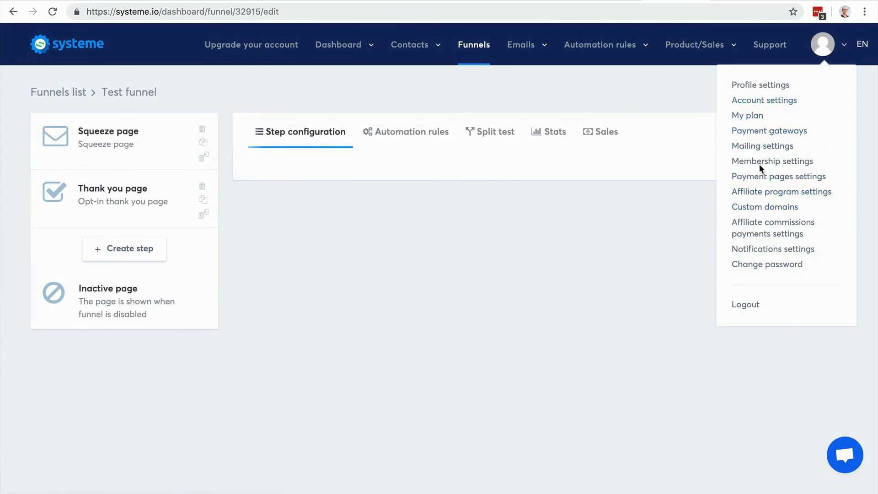
{"action": "left_click", "coordinate": [575, 248]}
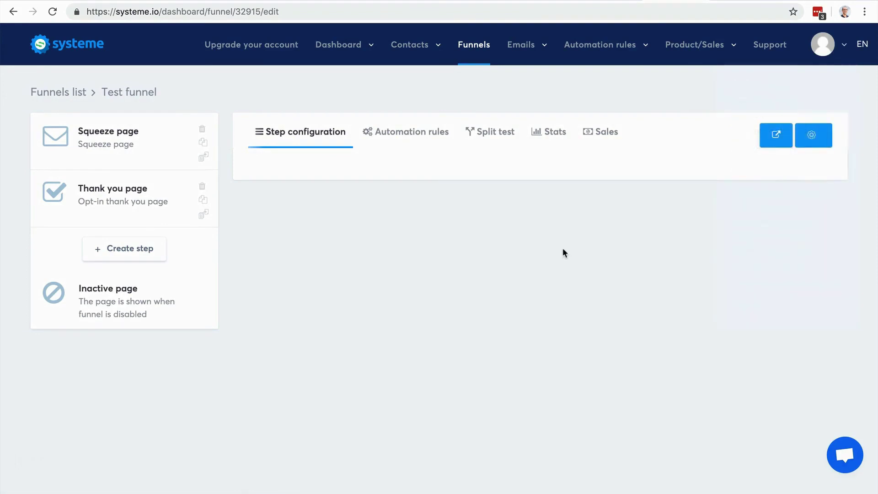